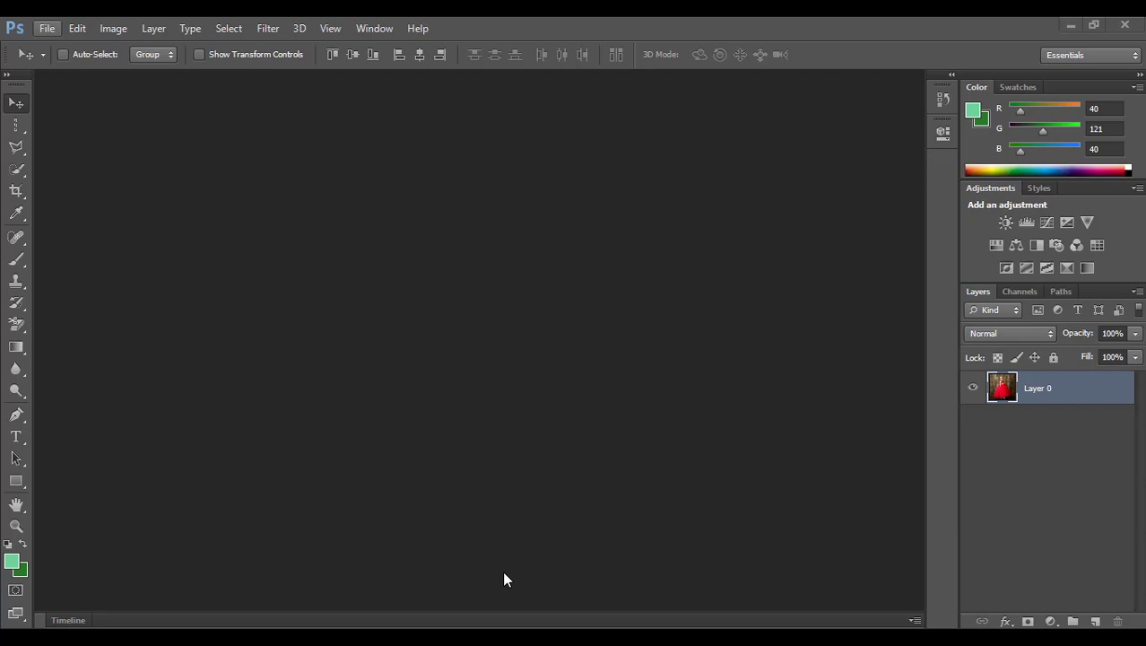
Step: Open cute1.jpg and view it at 100% zoom
{"action": "key", "text": "alt+f"}
{"action": "key", "text": "Down"}
{"action": "key", "text": "Return"}
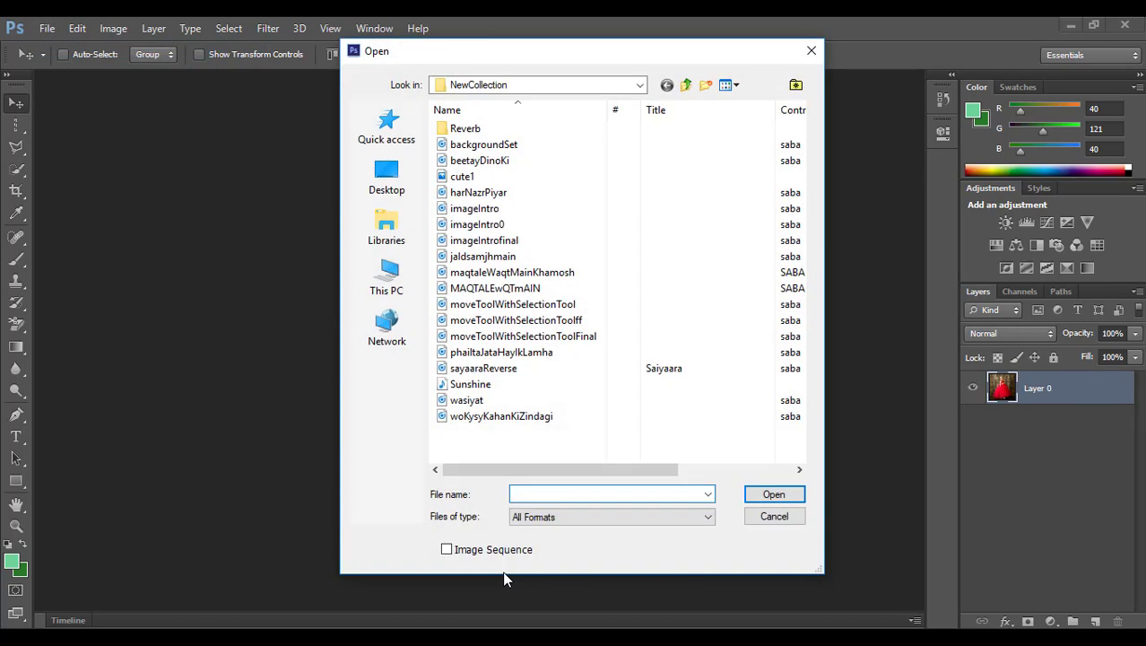
{"action": "key", "text": "c"}
{"action": "key", "text": "Return"}
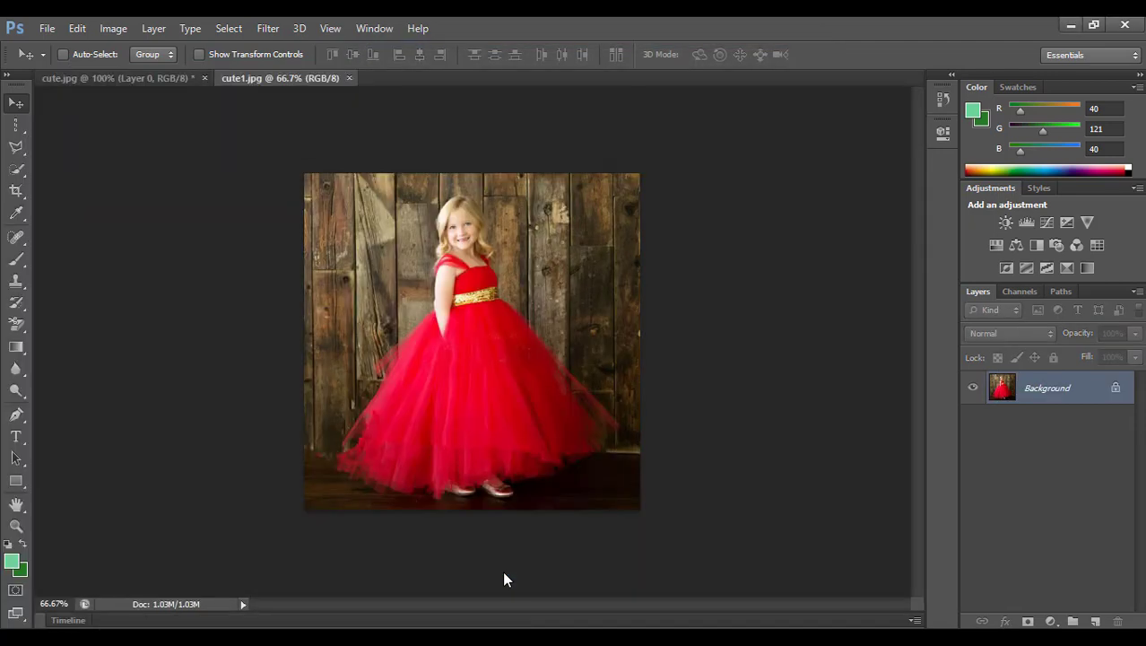
{"action": "key", "text": "ctrl+1"}
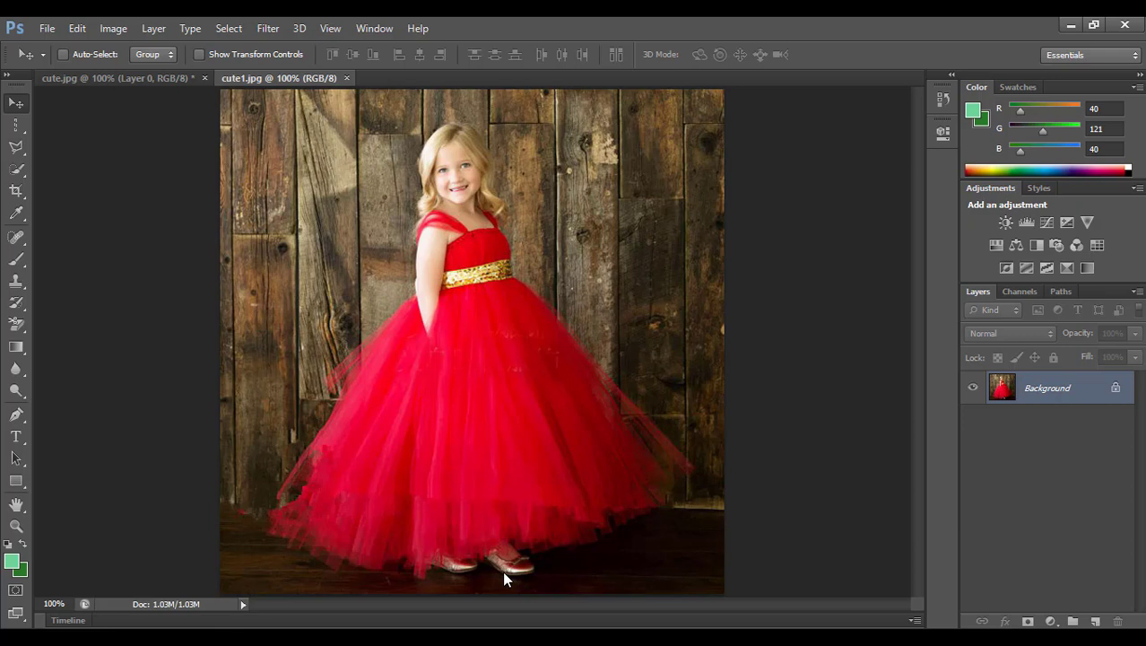
Step: Paint a Quick Selection over the girl and her red dress
{"action": "key", "text": "w"}
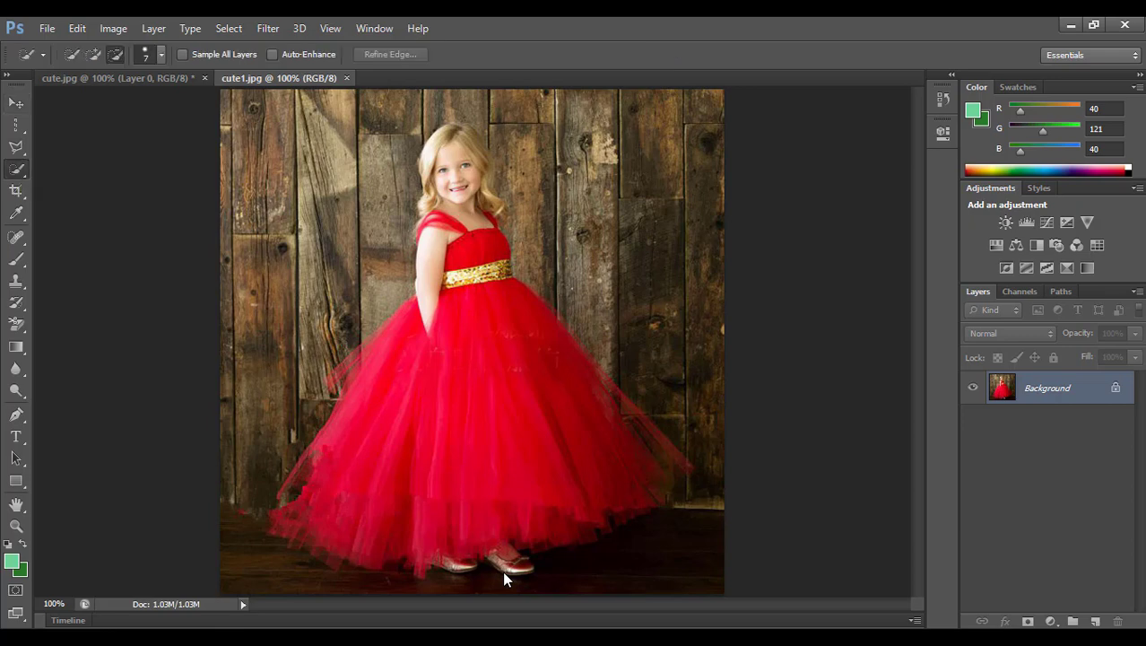
{"action": "key", "text": "alt"}
{"action": "left_click", "coordinate": [423, 407]}
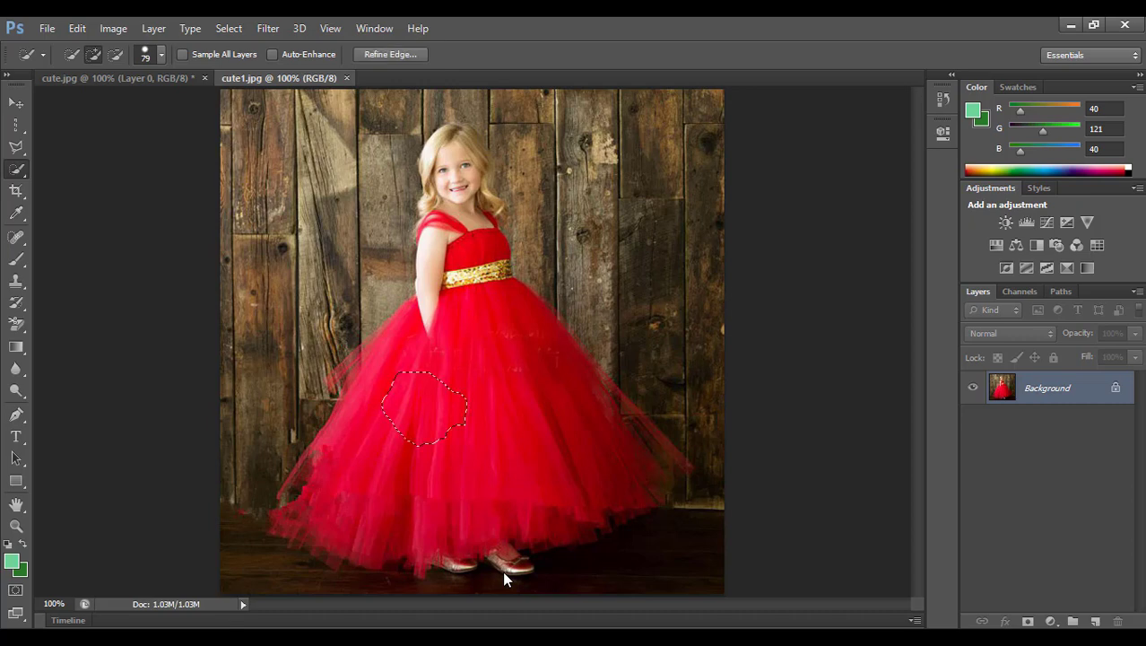
{"action": "mouse_move", "coordinate": [426, 399]}
{"action": "left_mouse_down"}
{"action": "mouse_move", "coordinate": [453, 291]}
{"action": "mouse_move", "coordinate": [359, 358]}
{"action": "left_mouse_up"}
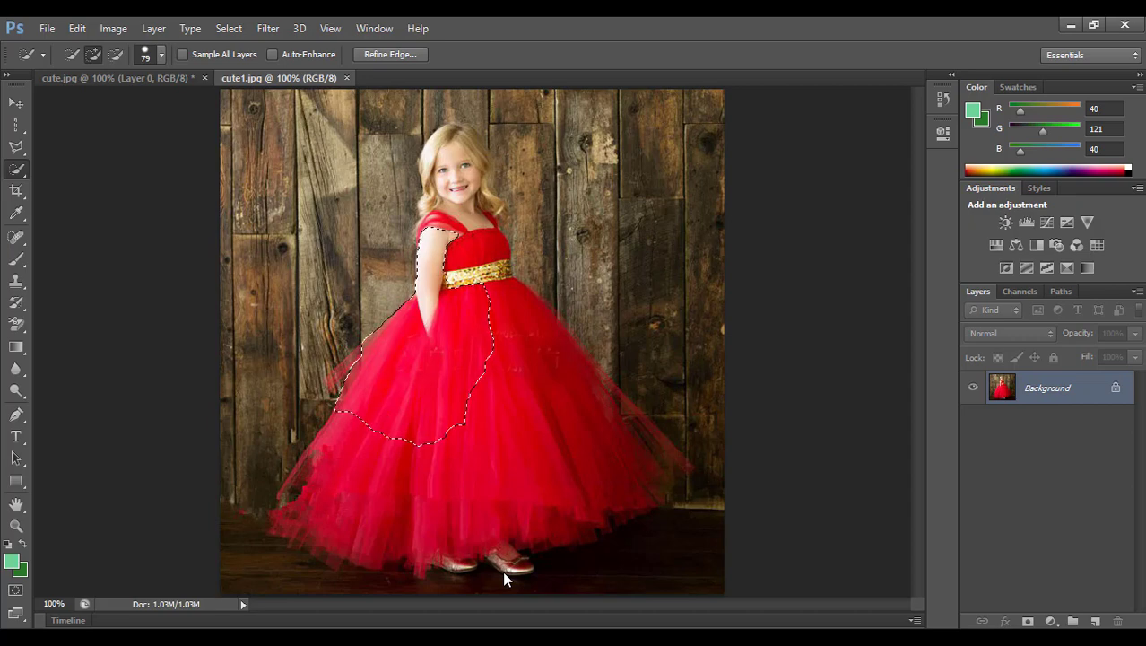
{"action": "left_click", "coordinate": [504, 580]}
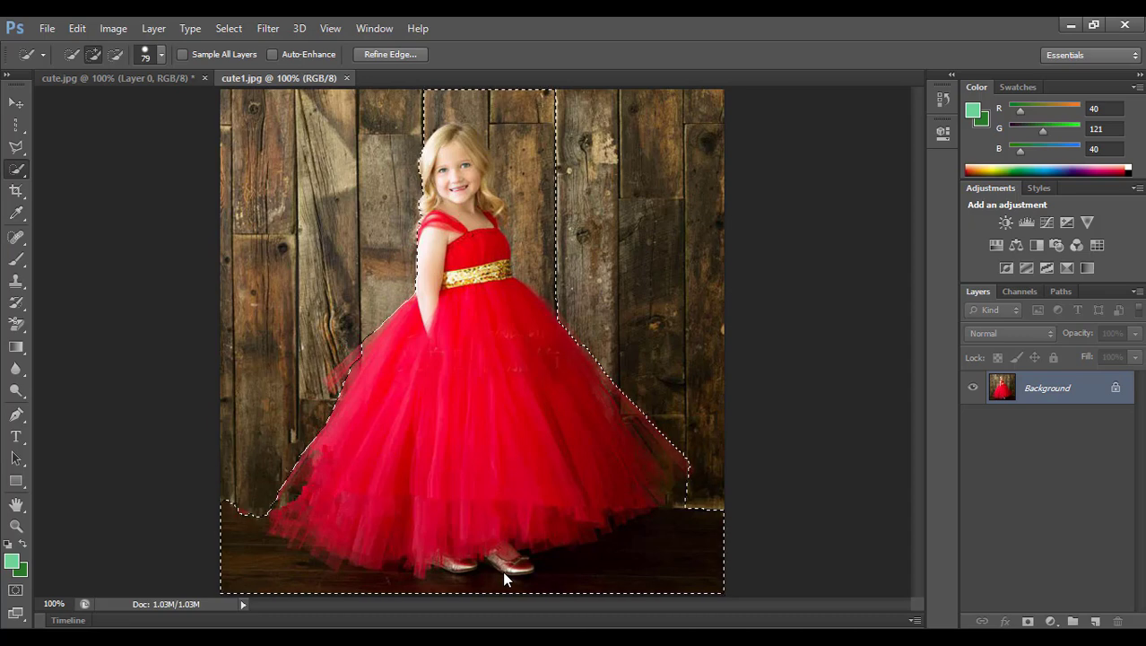
Step: Subtract the wooden floor on both sides of the dress, then bring up cute.jpg
{"action": "key", "text": "alt"}
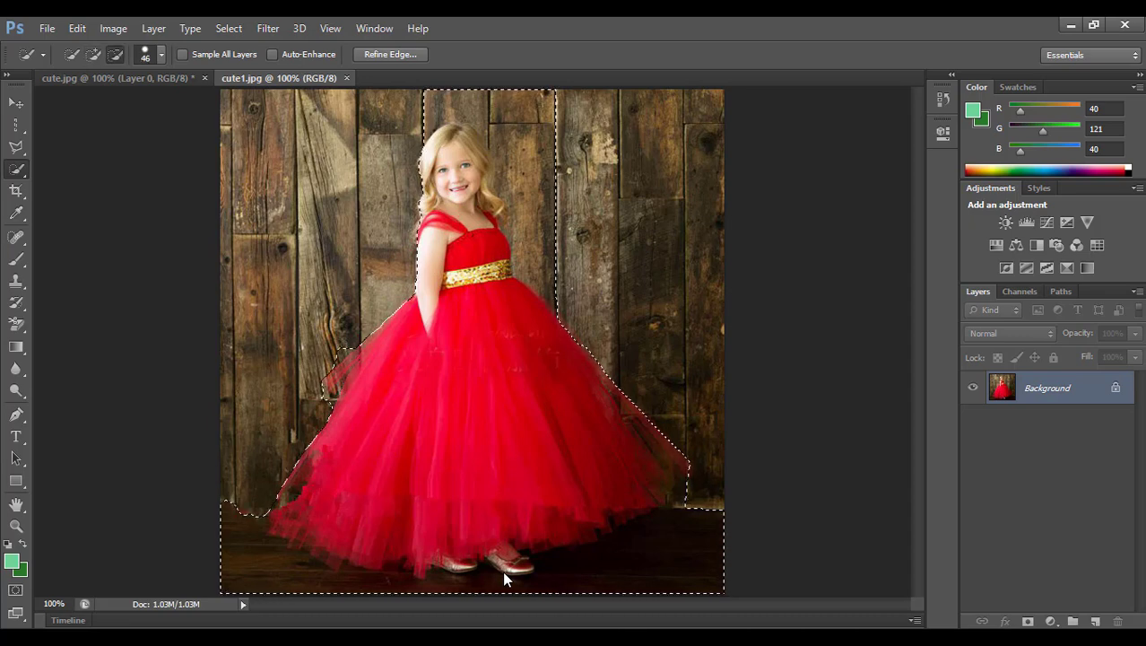
{"action": "mouse_move", "coordinate": [242, 538]}
{"action": "left_mouse_down"}
{"action": "mouse_move", "coordinate": [269, 574]}
{"action": "mouse_move", "coordinate": [453, 578]}
{"action": "left_mouse_up"}
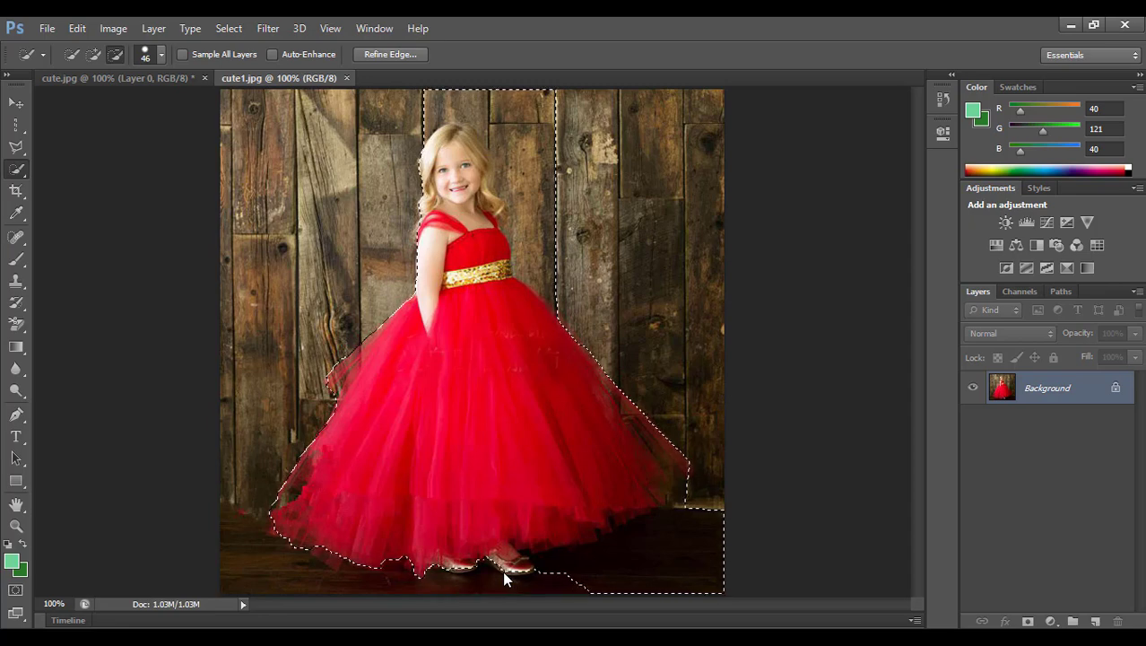
{"action": "left_click_drag", "start_coordinate": [529, 579], "coordinate": [708, 547]}
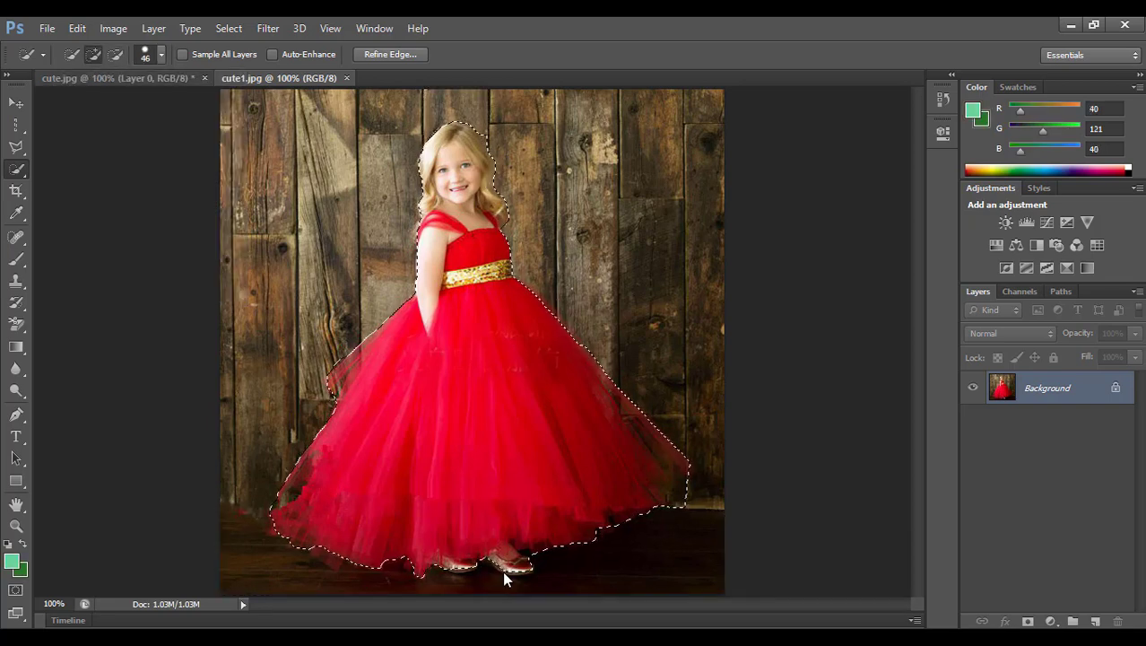
{"action": "key", "text": "ctrl+Tab"}
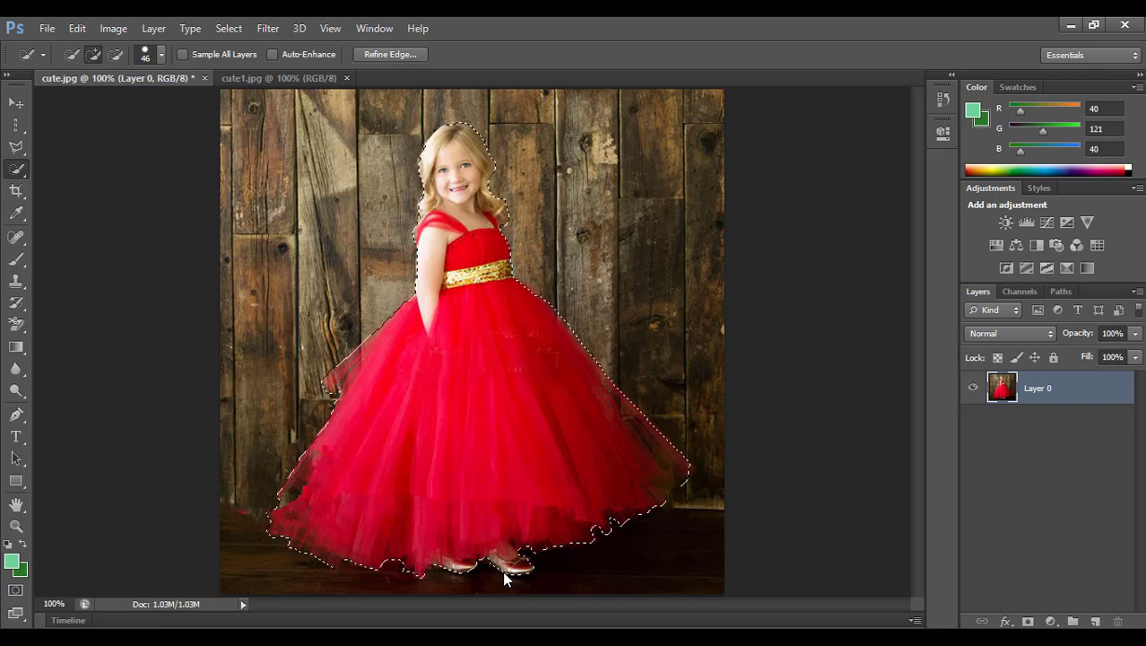
Step: Create a transparent 1200 × 800 px document named 'backgroundSet'
{"action": "key", "text": "ctrl+n"}
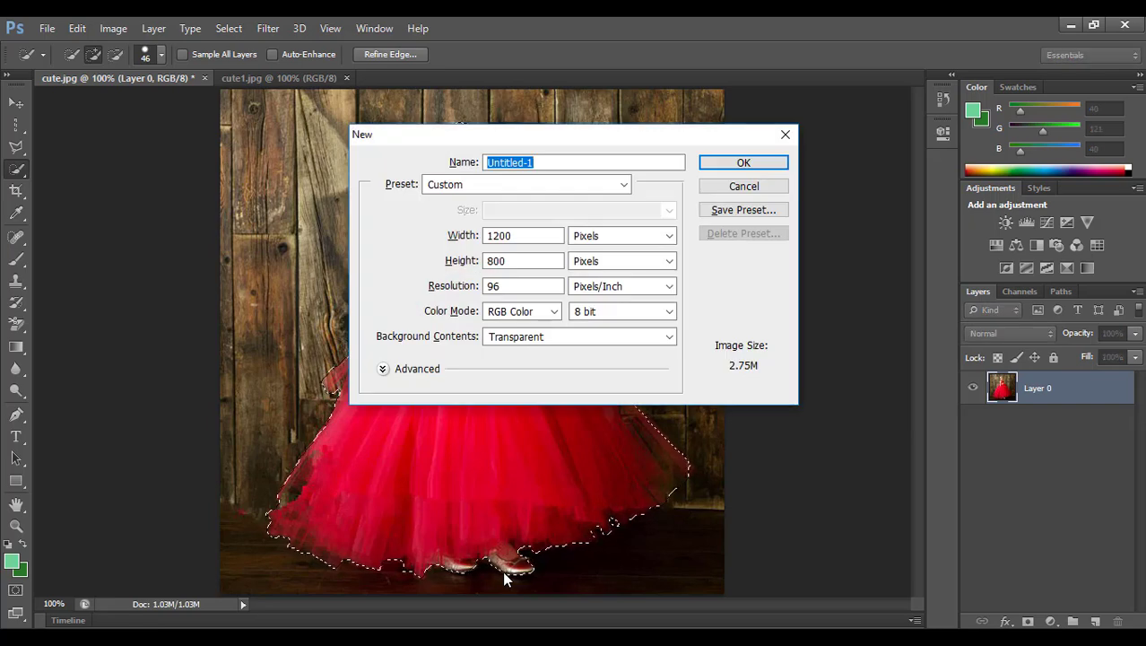
{"action": "type", "text": "ba"}
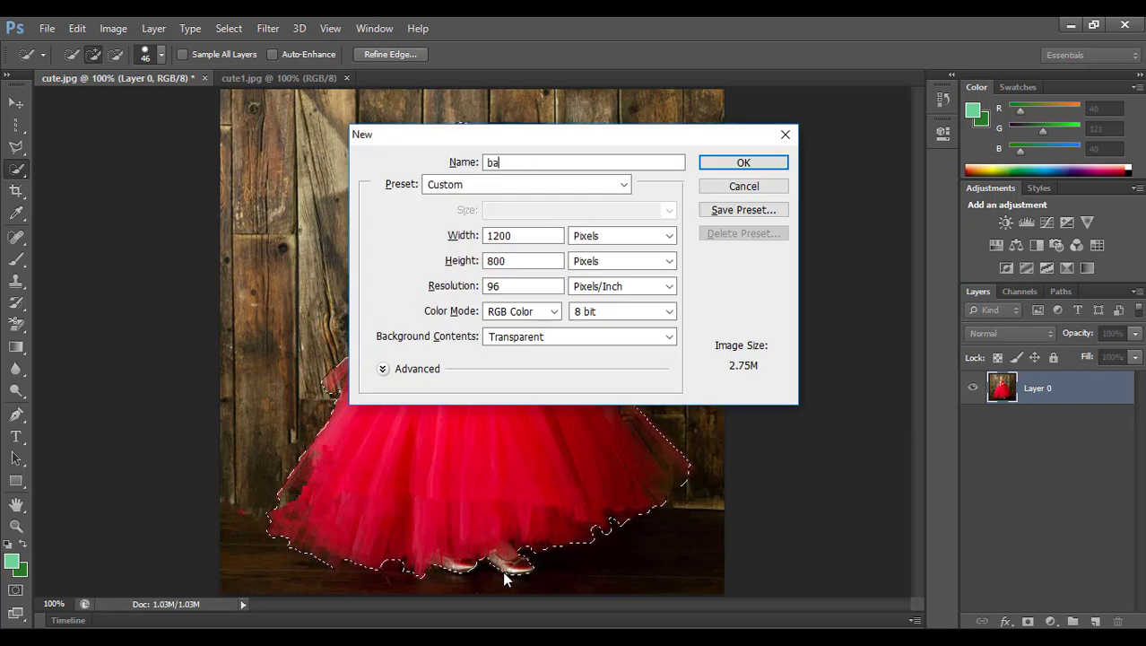
{"action": "type", "text": "ckgr"}
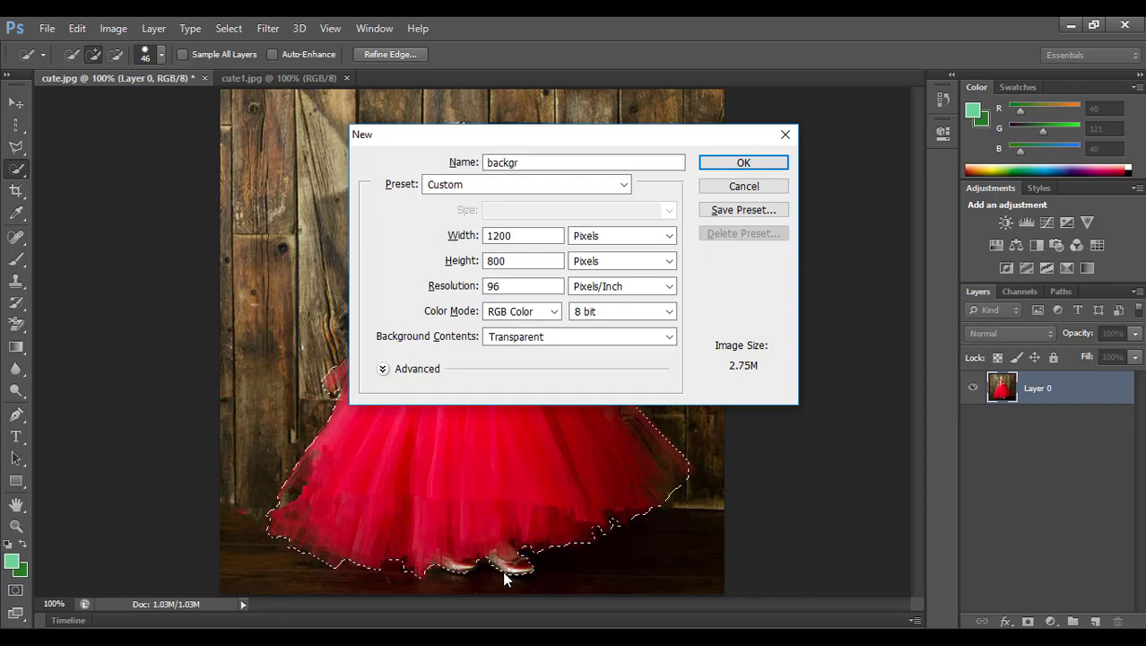
{"action": "type", "text": "oundSe"}
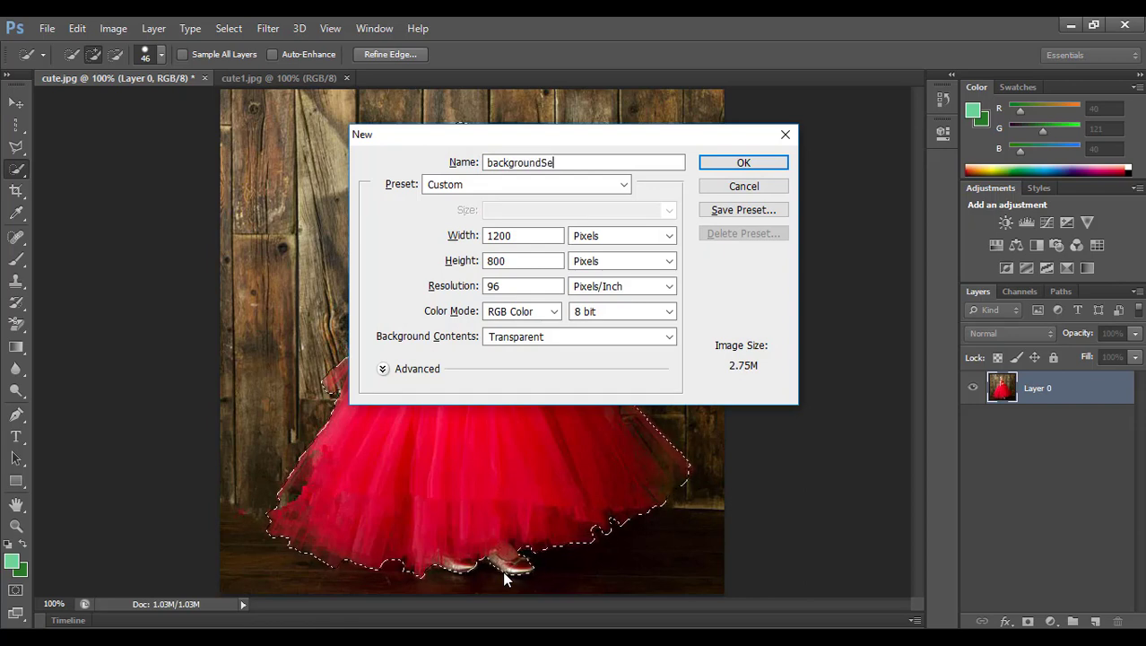
{"action": "type", "text": "t"}
{"action": "key", "text": "Return"}
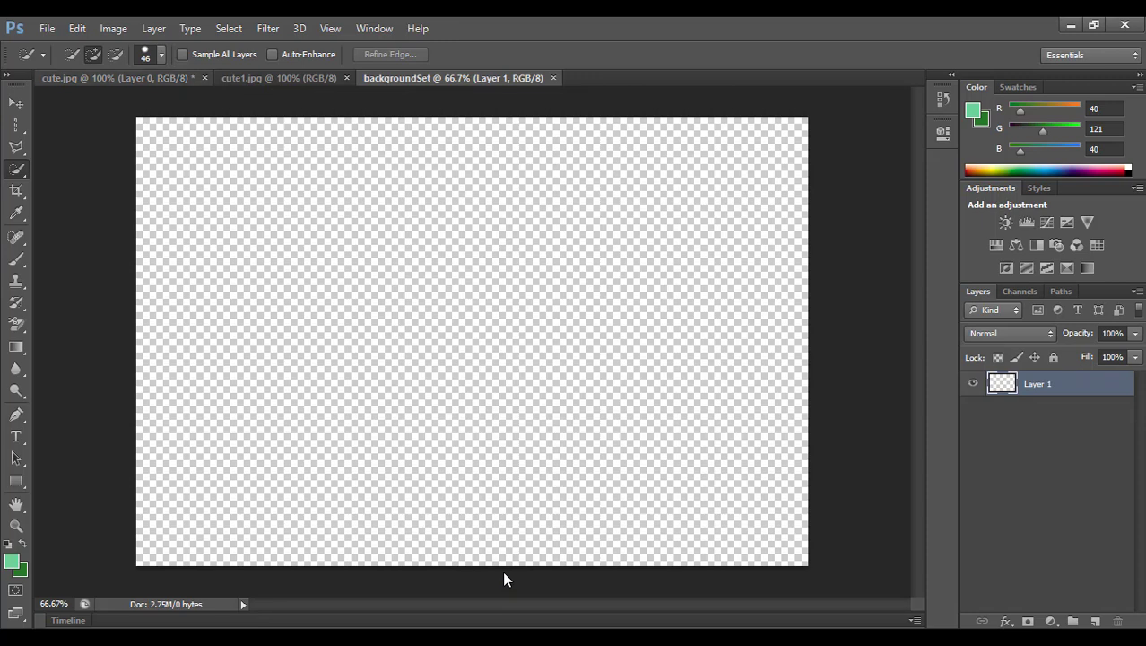
Step: Drag the selected girl from cute.jpg onto the backgroundSet canvas as Layer 1
{"action": "left_click_drag", "start_coordinate": [117, 78], "coordinate": [332, 124]}
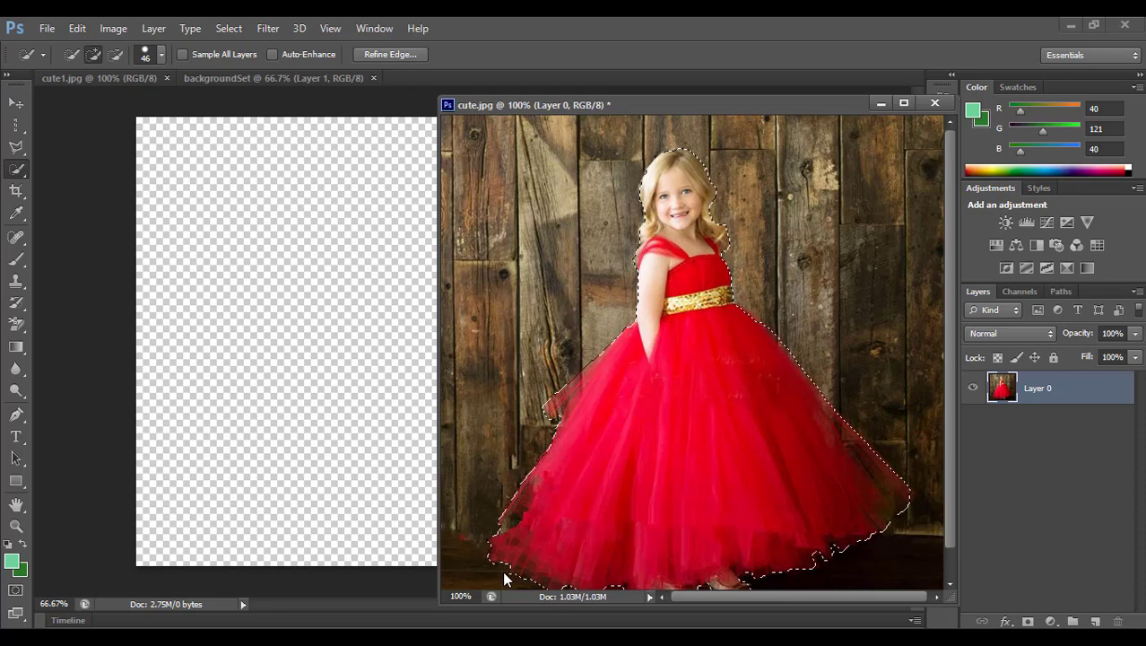
{"action": "key", "text": "v"}
{"action": "left_click_drag", "start_coordinate": [504, 580], "coordinate": [253, 538]}
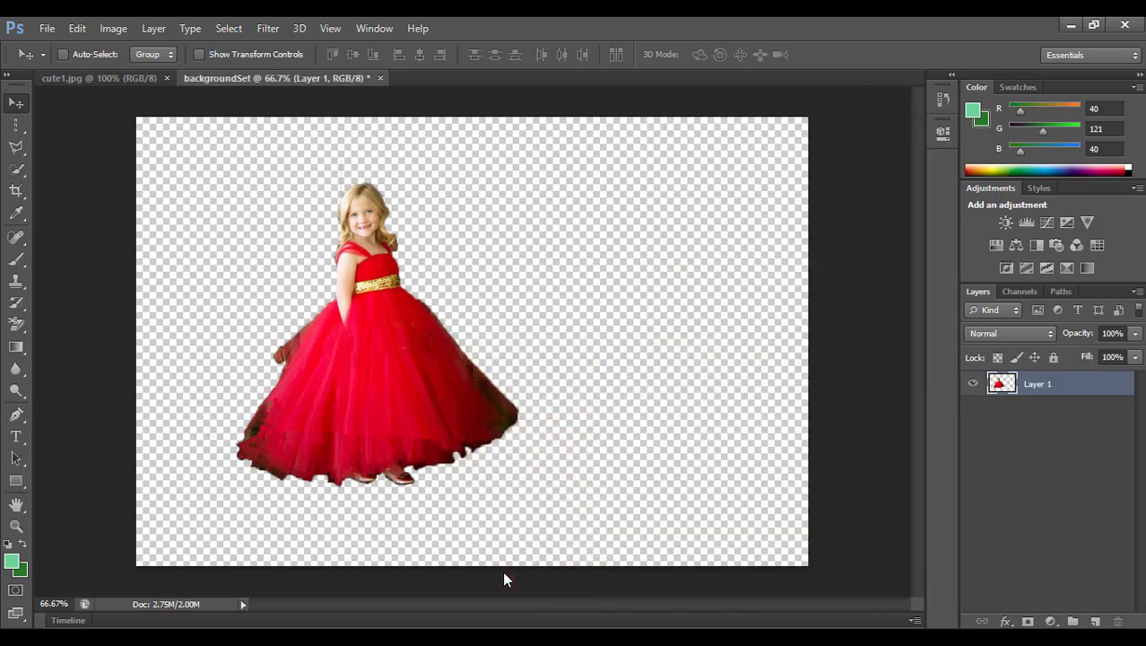
{"action": "key", "text": "ctrl+t"}
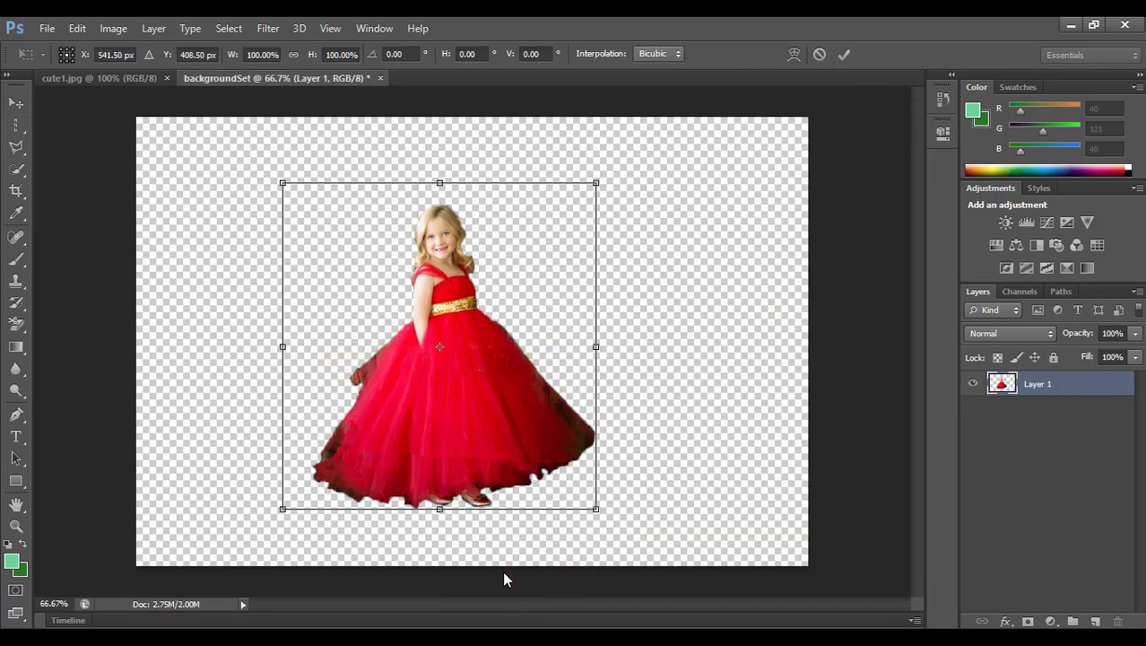
Step: Stretch the girl to about 123% width and 125% height and commit
{"action": "left_click_drag", "start_coordinate": [440, 182], "coordinate": [439, 142]}
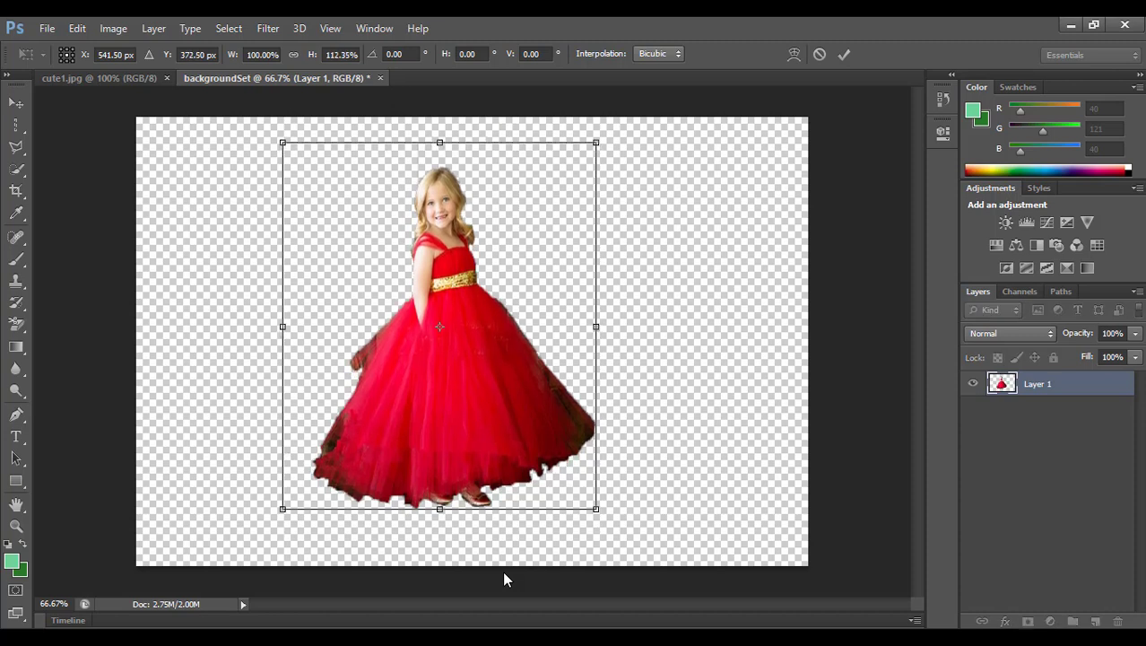
{"action": "left_click_drag", "start_coordinate": [596, 326], "coordinate": [640, 326]}
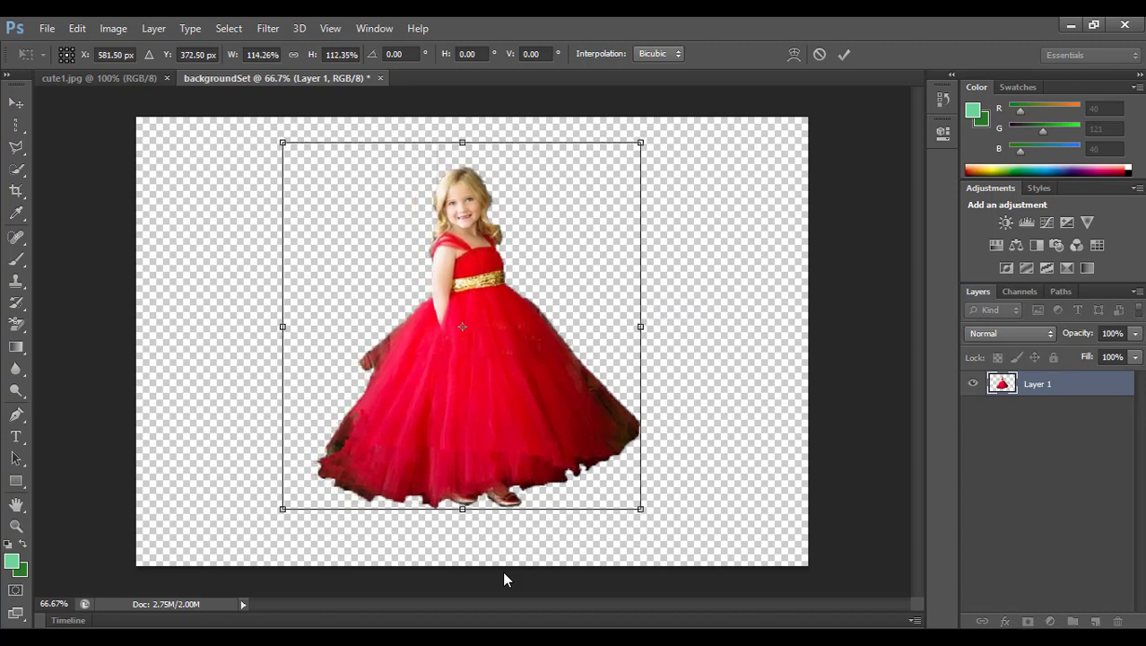
{"action": "left_click_drag", "start_coordinate": [504, 508], "coordinate": [504, 551]}
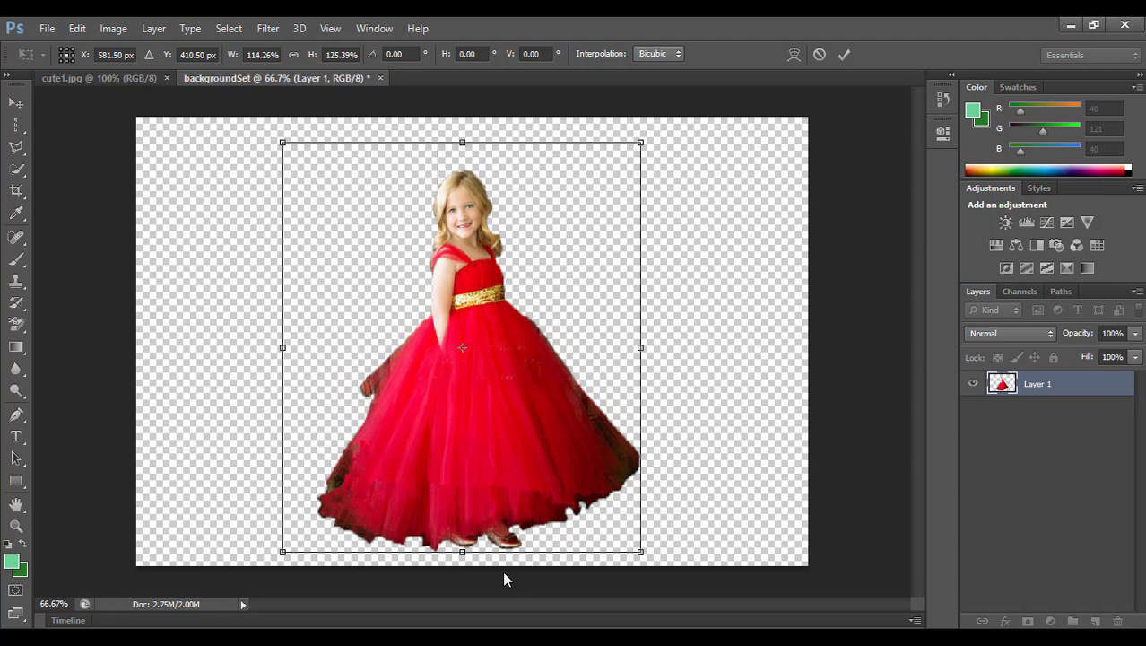
{"action": "left_click_drag", "start_coordinate": [283, 347], "coordinate": [257, 347]}
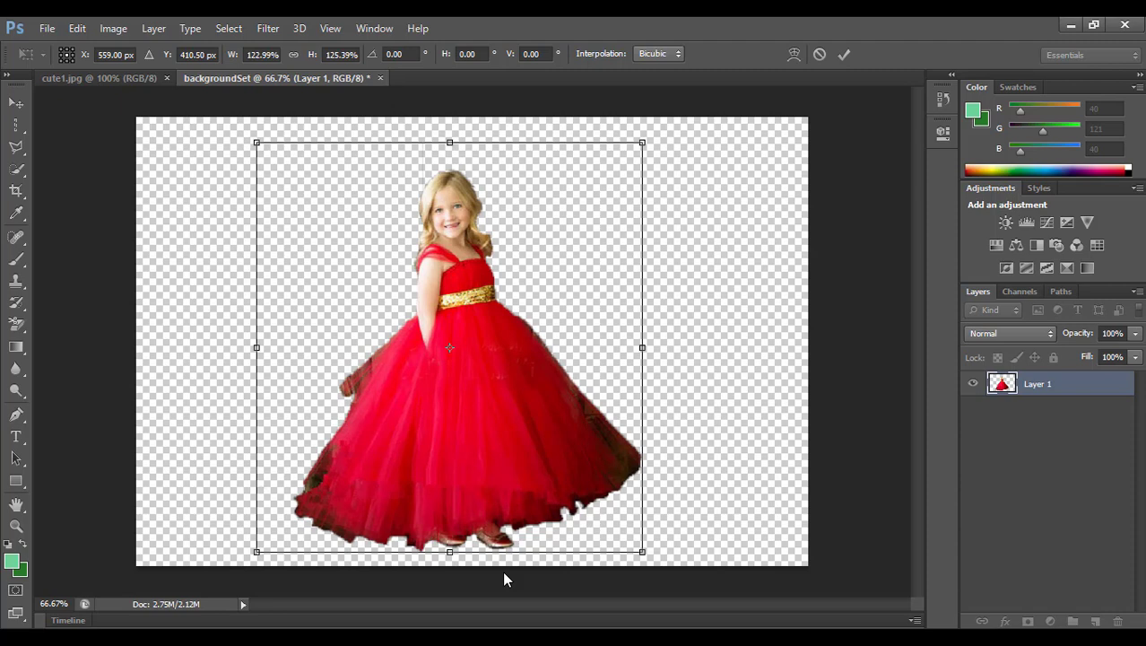
{"action": "key", "text": "Return"}
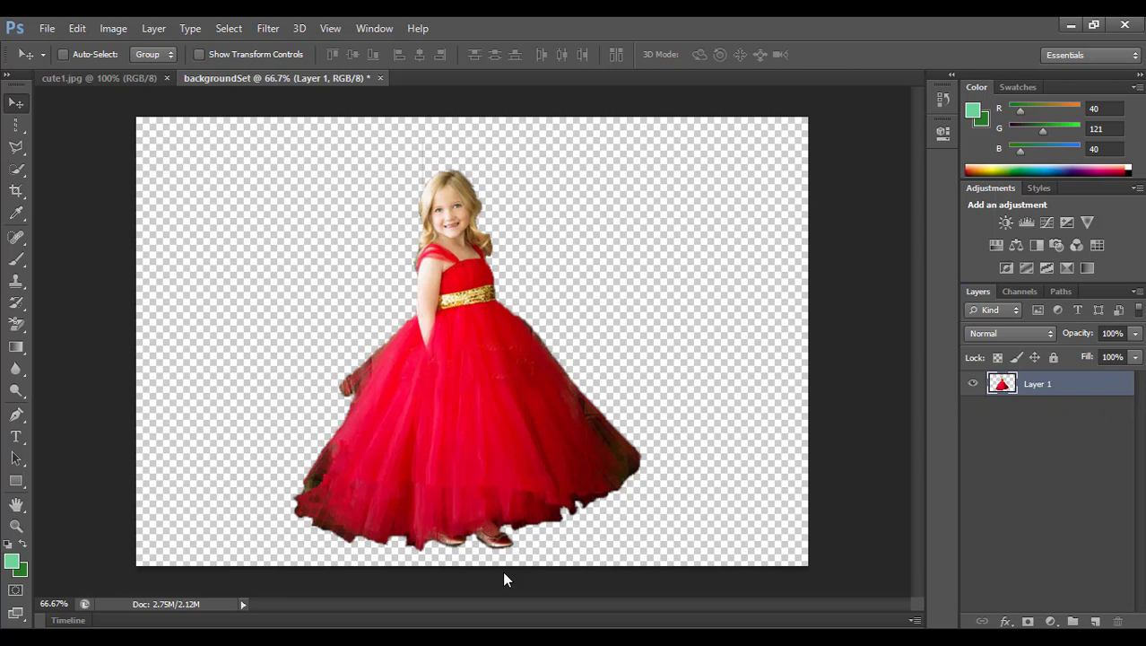
{"action": "key", "text": "ctrl+shift+n"}
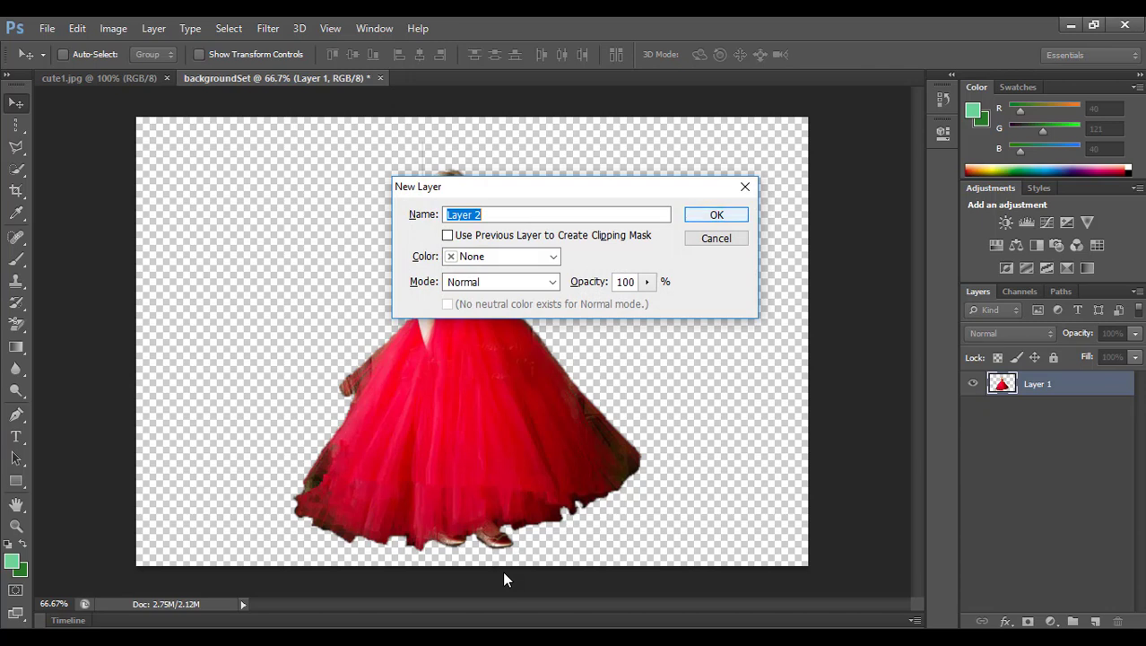
Step: Add empty Layer 2 and hide the girl's Layer 1
{"action": "key", "text": "Return"}
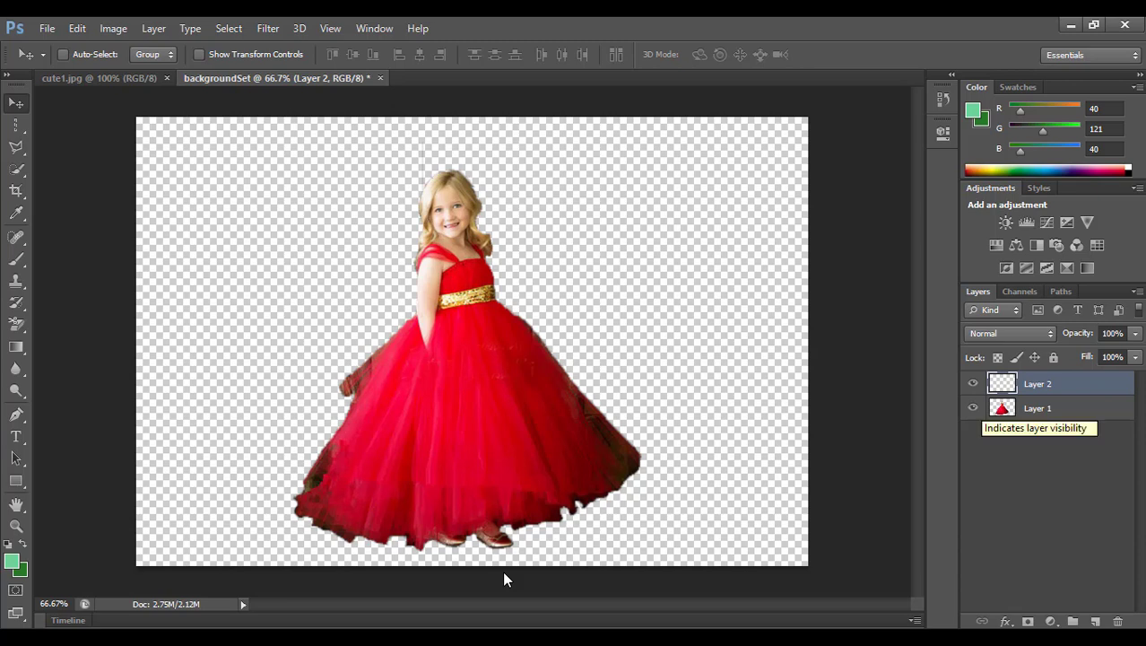
{"action": "left_click", "coordinate": [973, 408]}
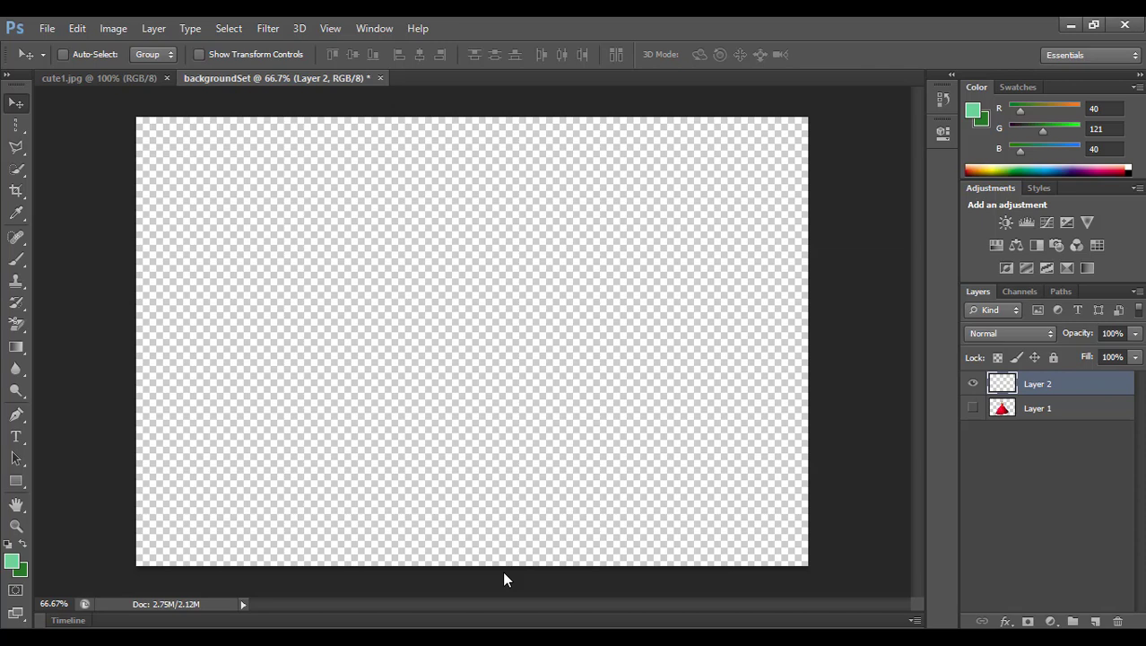
Step: Fill Layer 2 with dark green and move it below Layer 1
{"action": "key", "text": "alt+BackSpace"}
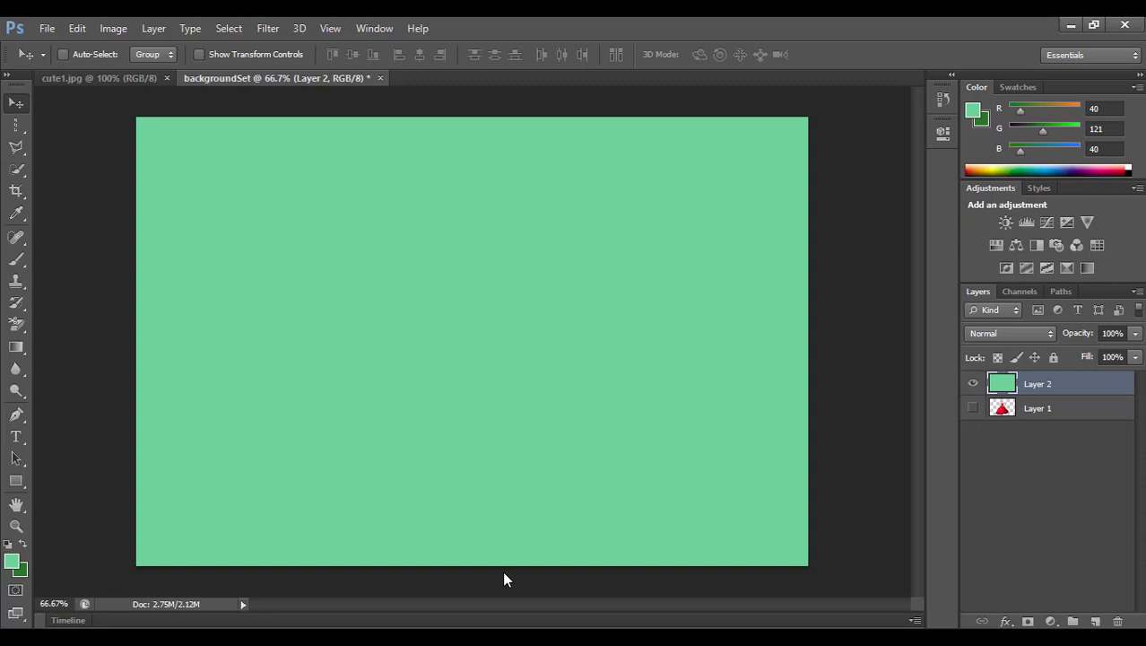
{"action": "key", "text": "ctrl+BackSpace"}
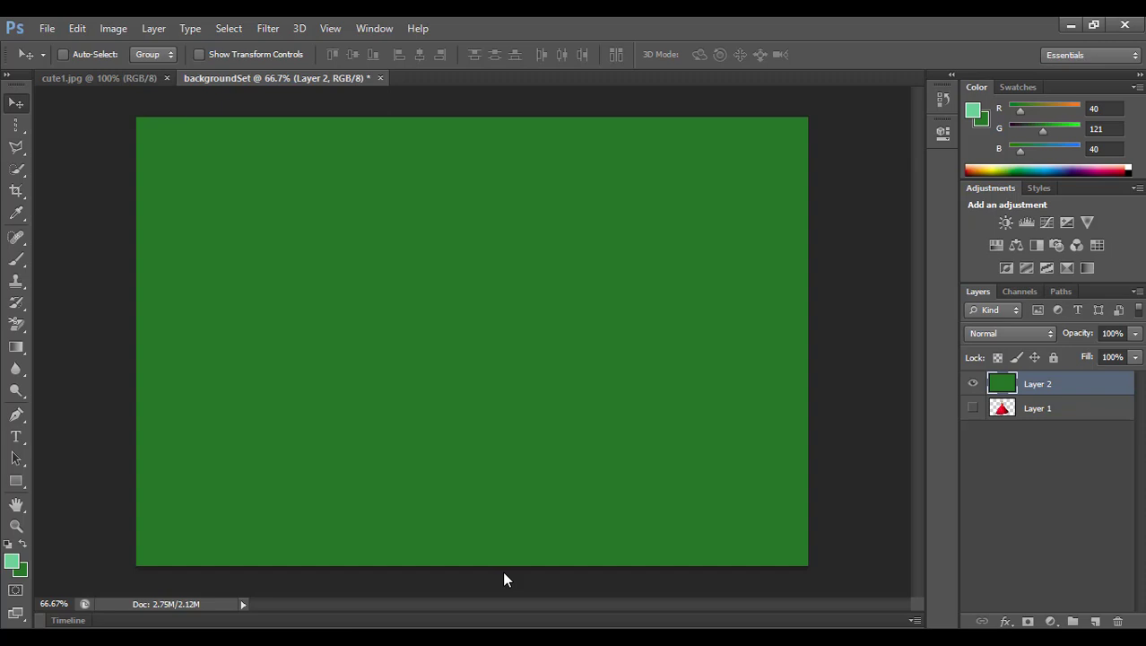
{"action": "key", "text": "ctrl+bracketleft"}
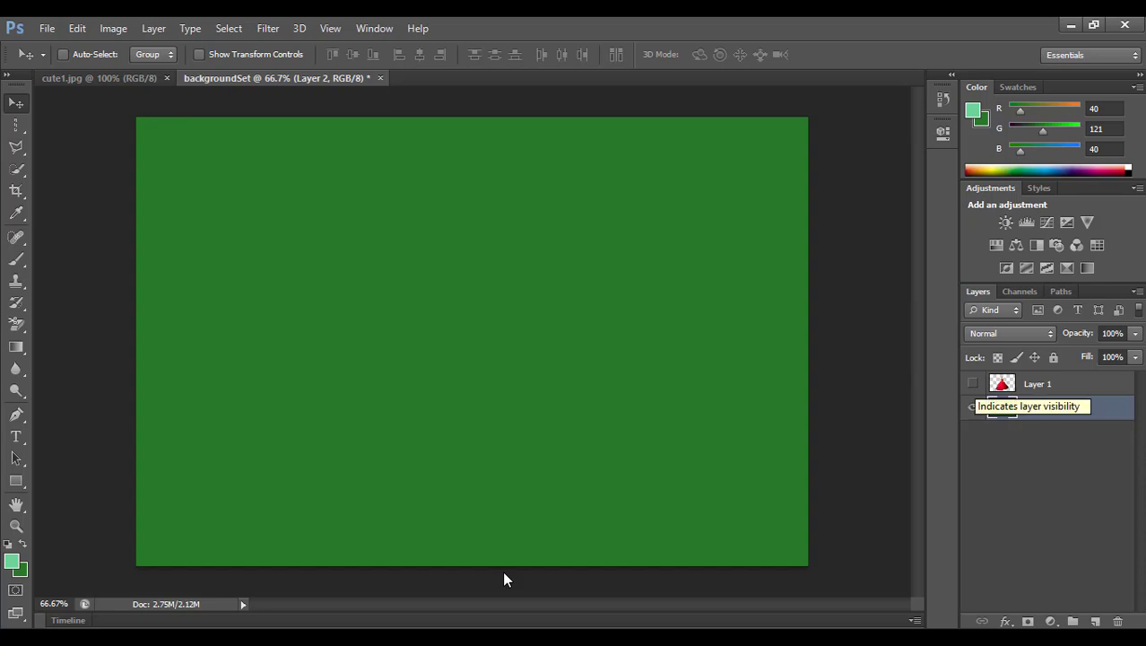
Step: Make Layer 1 visible so the girl appears over the green fill
{"action": "left_click", "coordinate": [973, 383]}
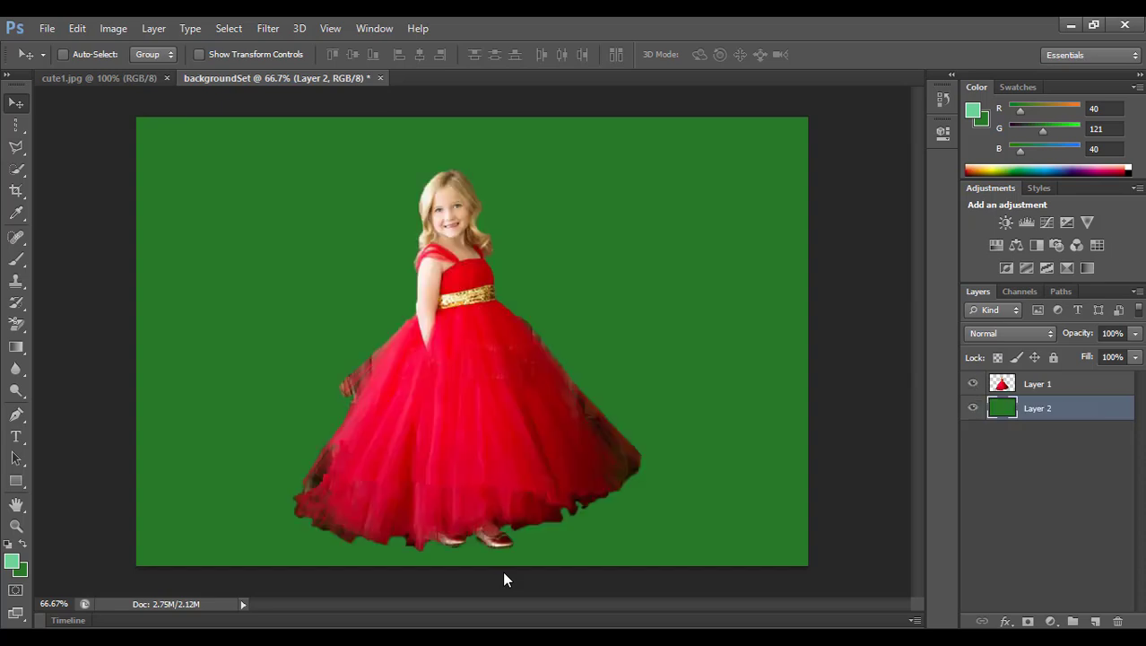